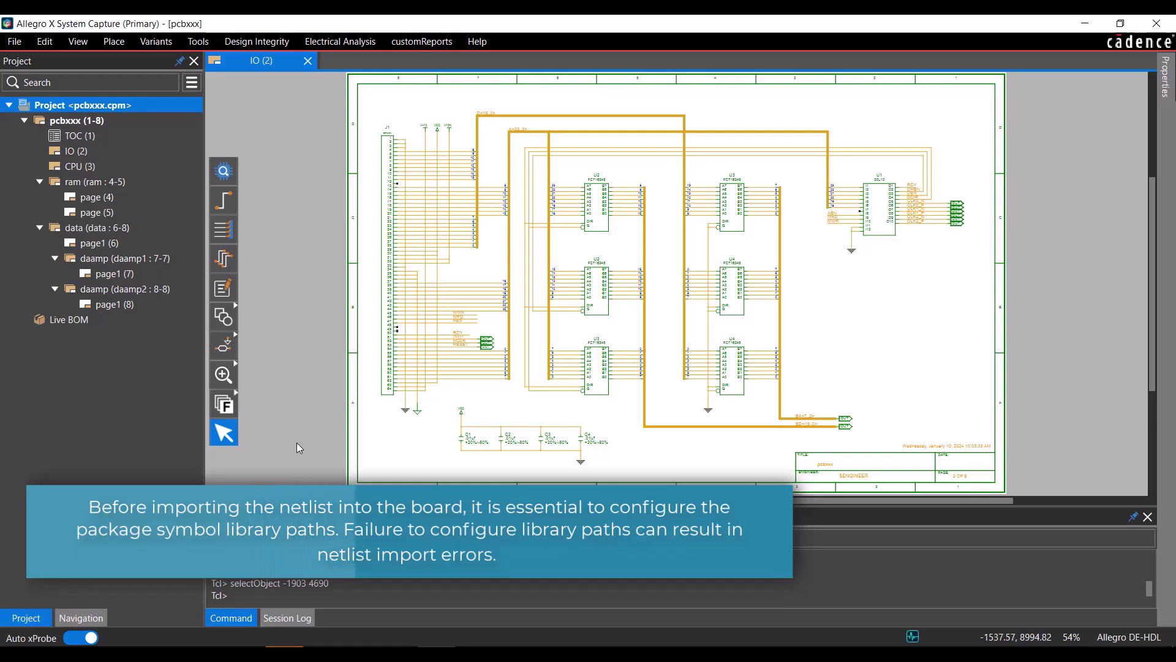
# - Open the site configuration file under the CDS_SITE directory's cdssetup folder and examine its package symbol library paths
pyautogui.click(287, 618)
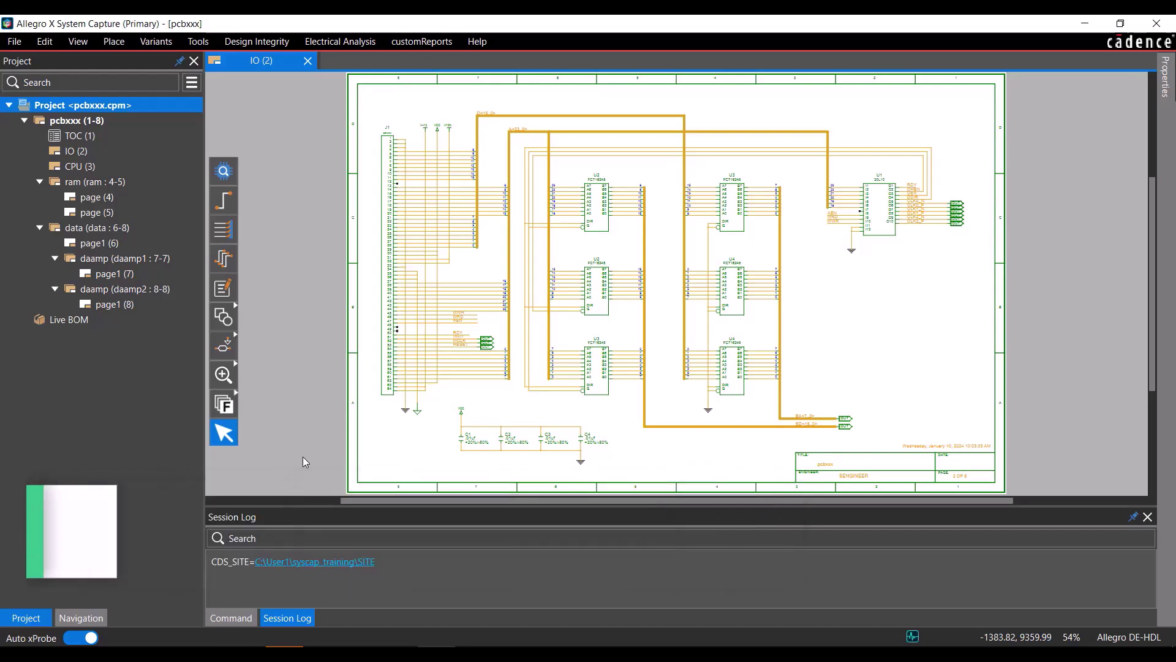
pyautogui.click(314, 562)
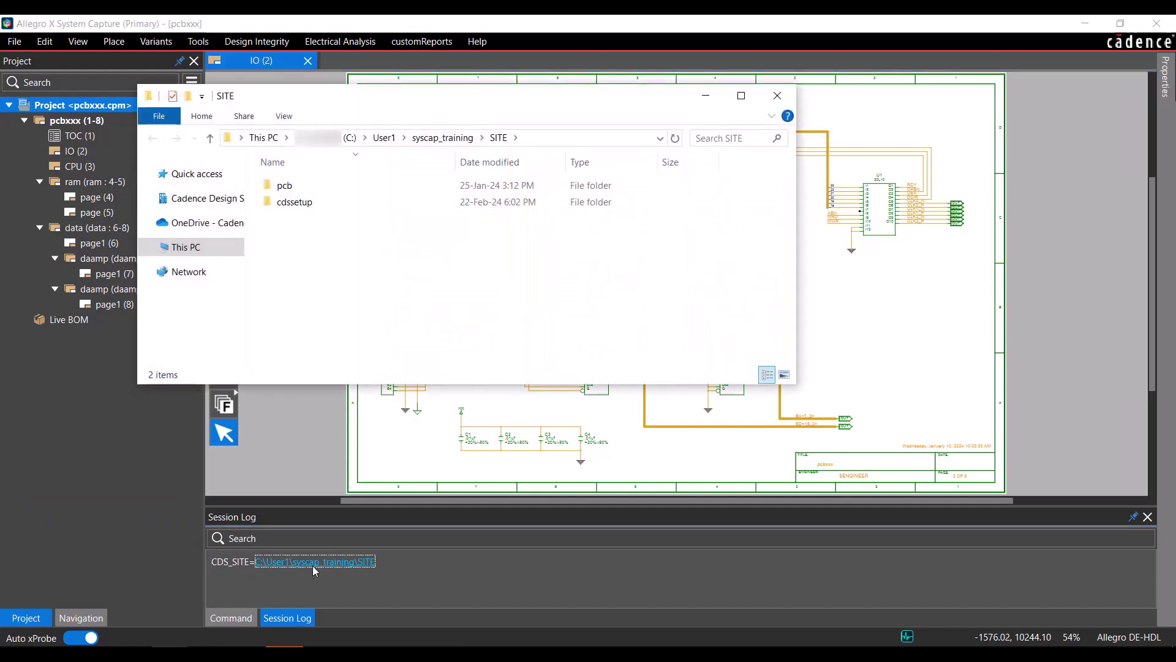
pyautogui.doubleClick(294, 201)
pyautogui.doubleClick(288, 185)
pyautogui.rightClick(330, 185)
pyautogui.moveTo(439, 318)
pyautogui.click(557, 336)
pyautogui.scroll(-11, 674, 398)
pyautogui.moveTo(498, 382); pyautogui.dragTo(565, 423)
pyautogui.click(601, 436)
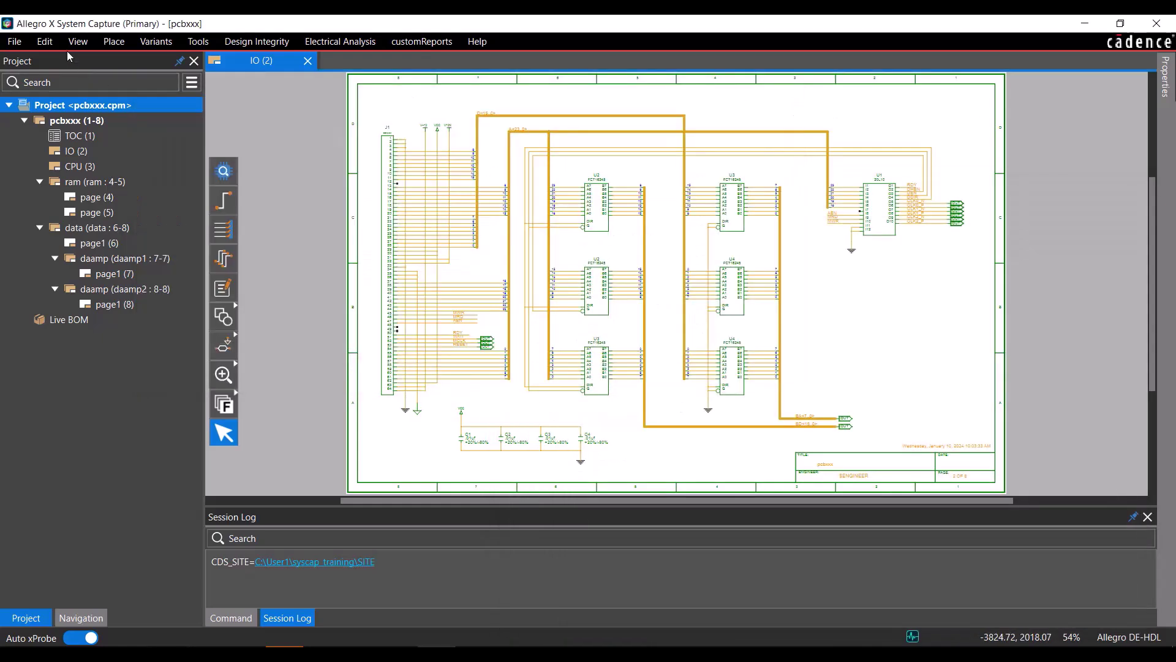
# - Show the Layout group in the project tree and add a new board to it with the default name Untitled
pyautogui.click(191, 83)
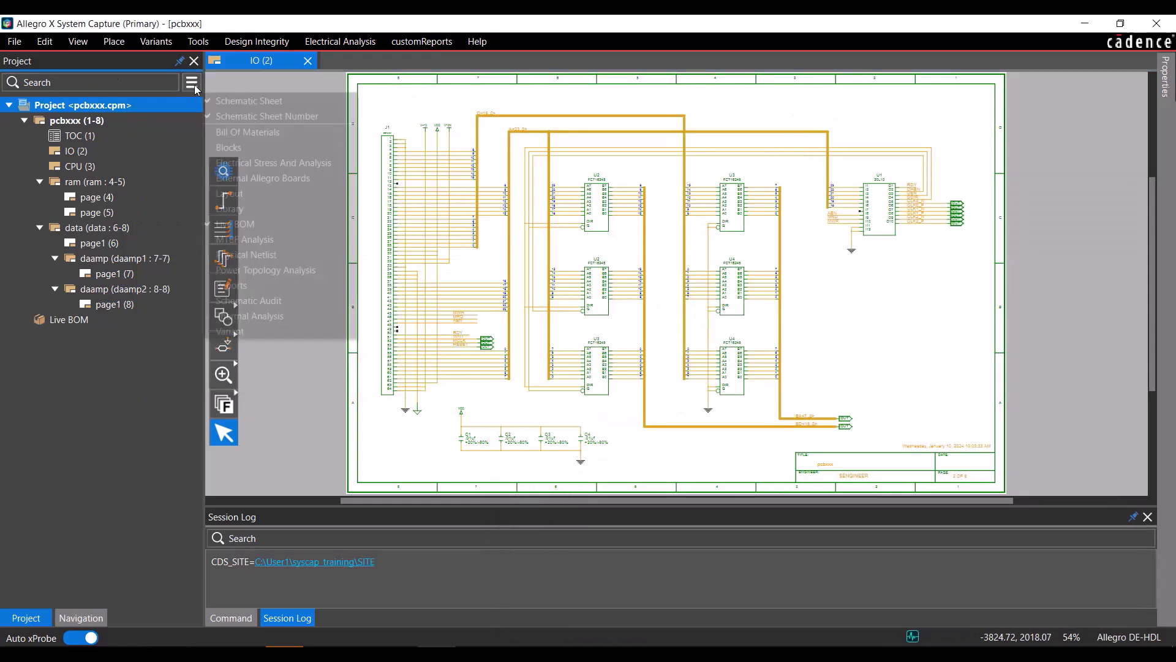
pyautogui.click(267, 194)
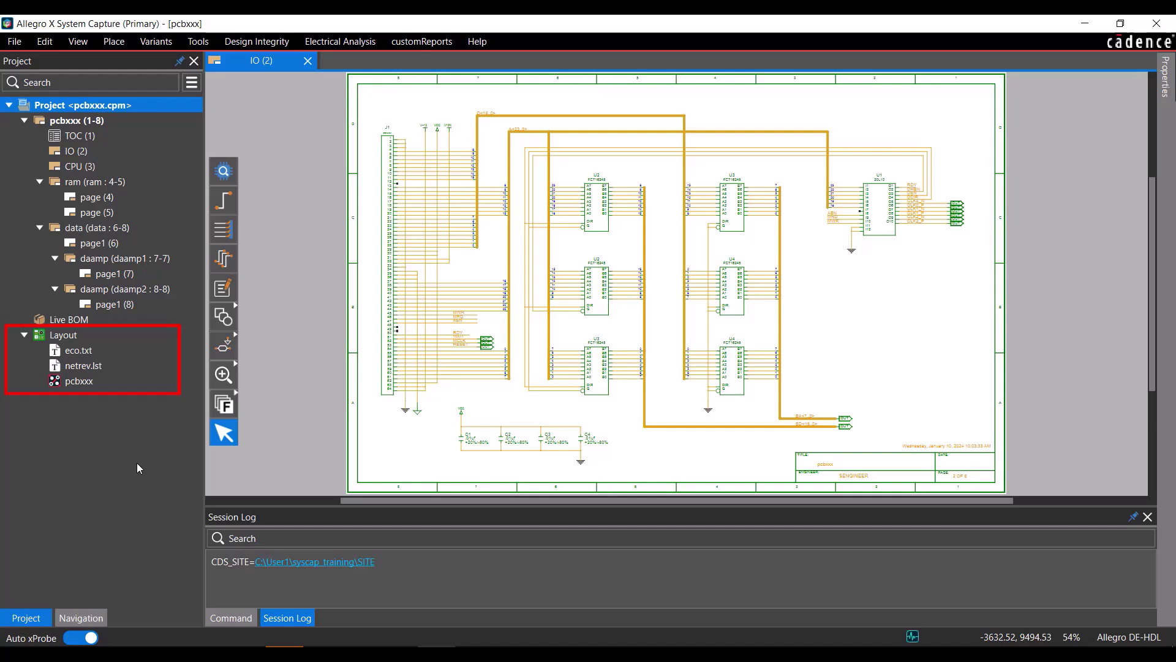
pyautogui.rightClick(95, 336)
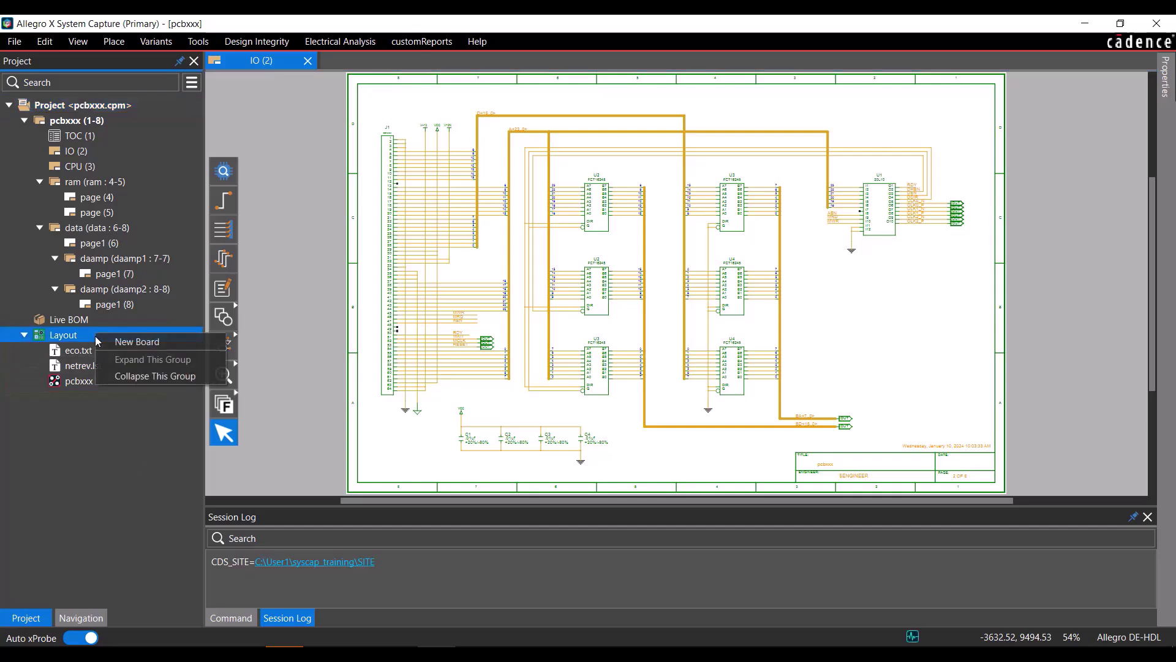
pyautogui.click(135, 341)
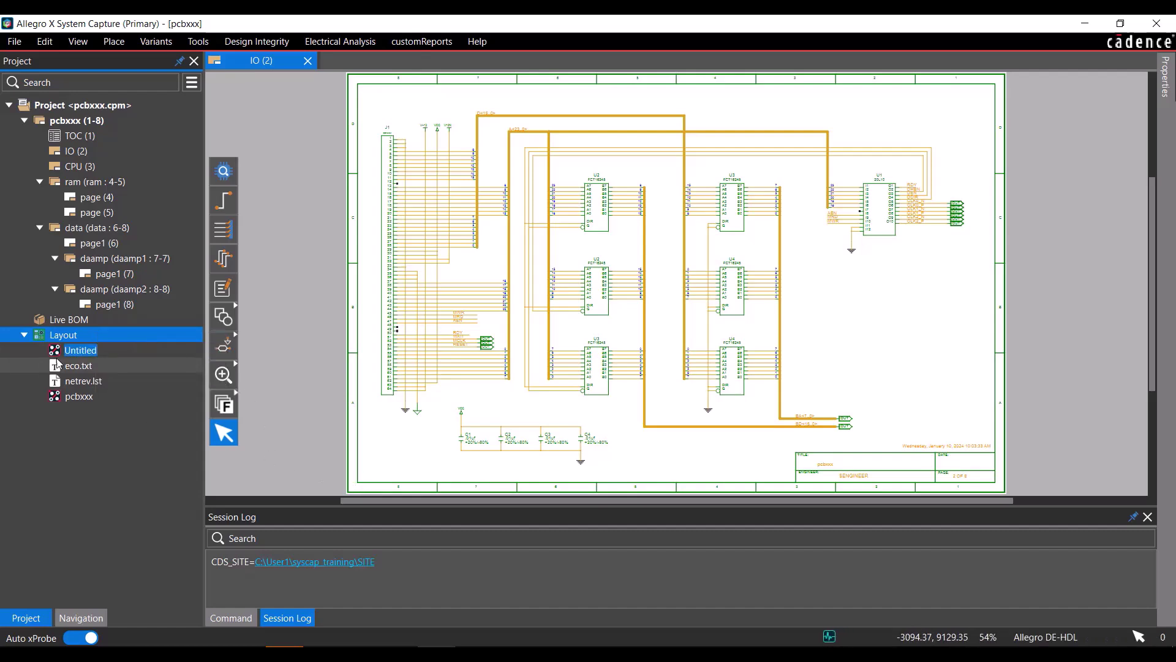
pyautogui.press('Return')
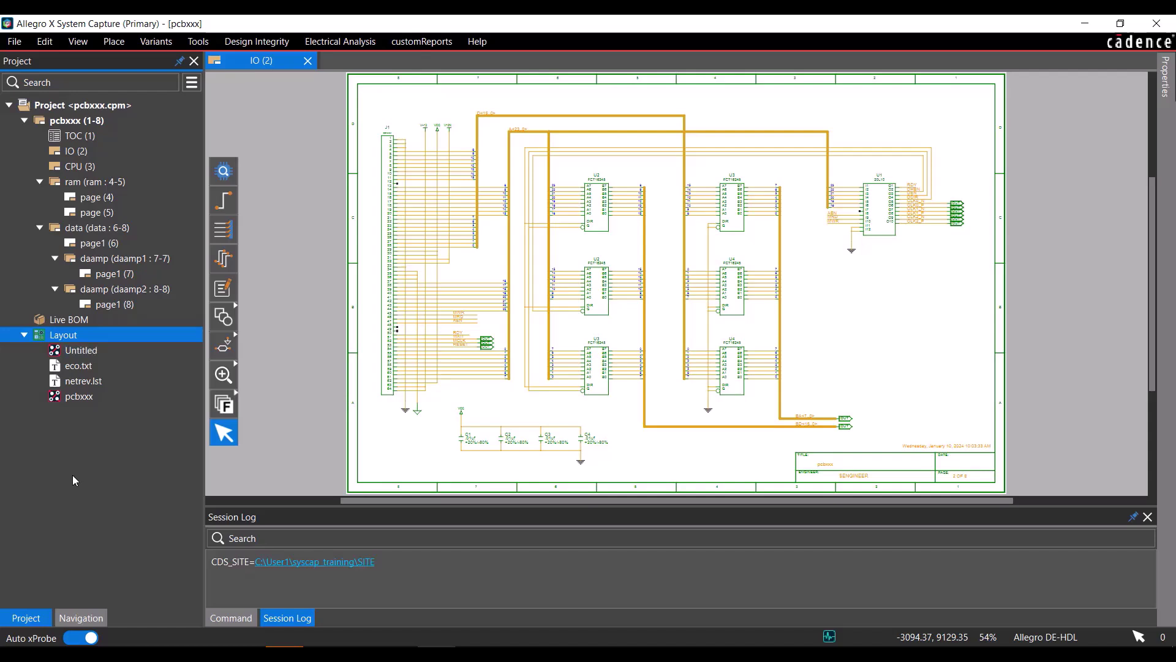
# - Open the Untitled board from the Layout group and display the properties panel
pyautogui.rightClick(116, 349)
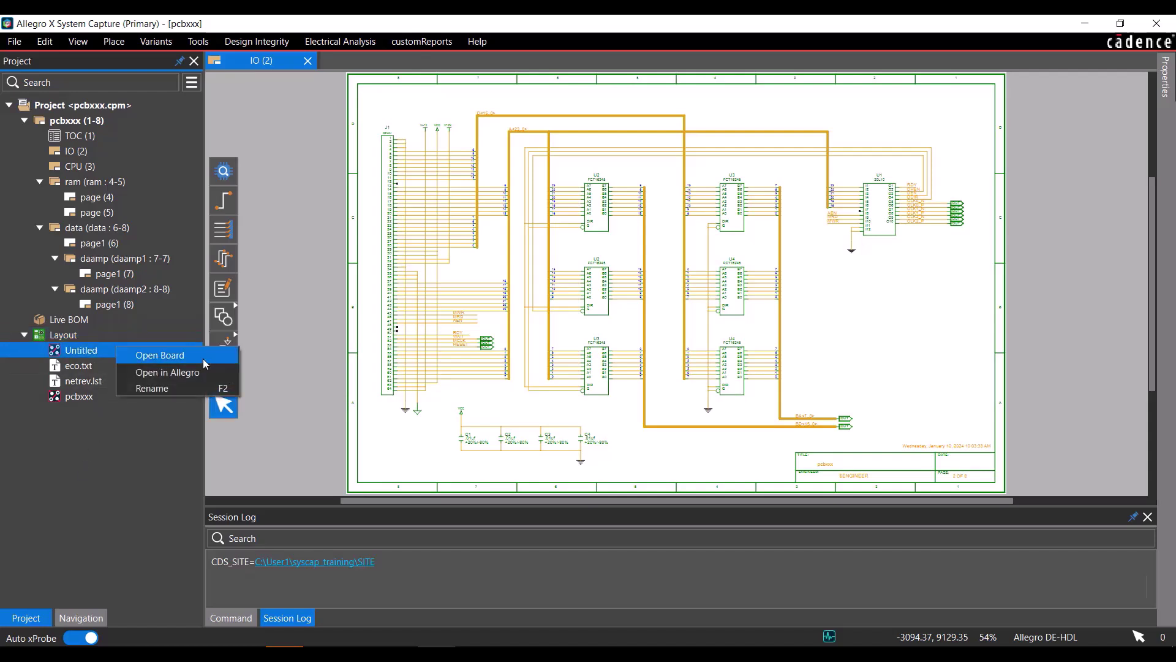
pyautogui.click(203, 356)
pyautogui.click(1167, 92)
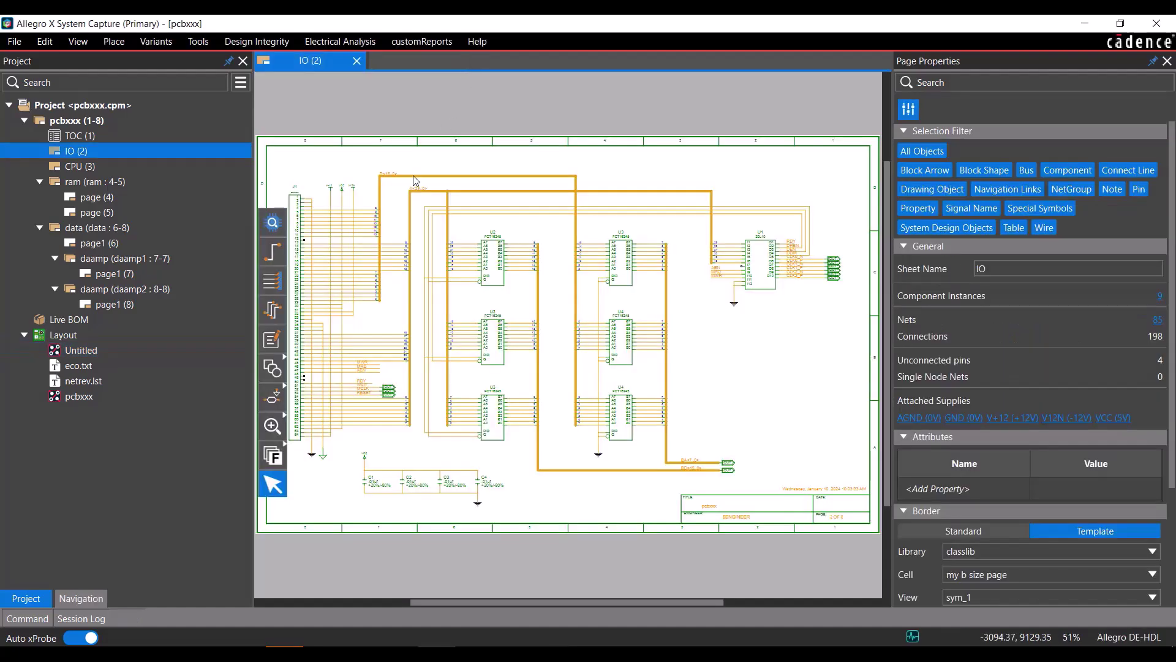
# - Open the existing pcbxxx board from the Layout group and show the whole board
pyautogui.click(112, 395)
pyautogui.rightClick(112, 395)
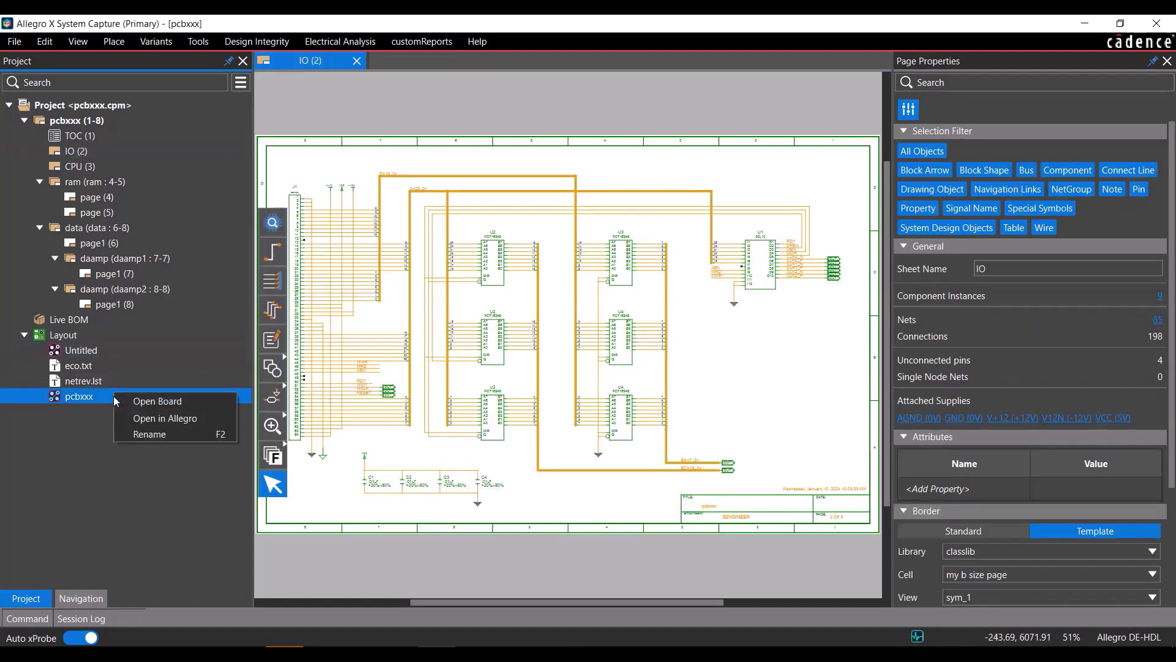
pyautogui.click(205, 401)
pyautogui.click(274, 338)
pyautogui.click(310, 306)
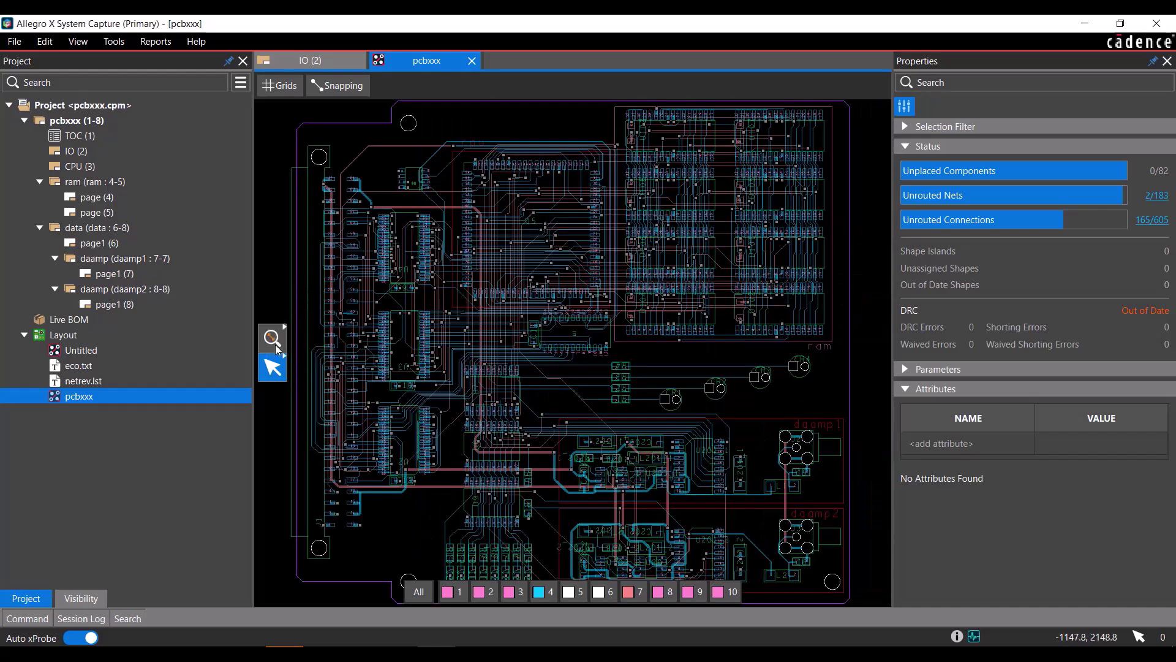
# - Dock the pcbxxx board to a new workspace window and set its pads to display as filled
pyautogui.rightClick(444, 66)
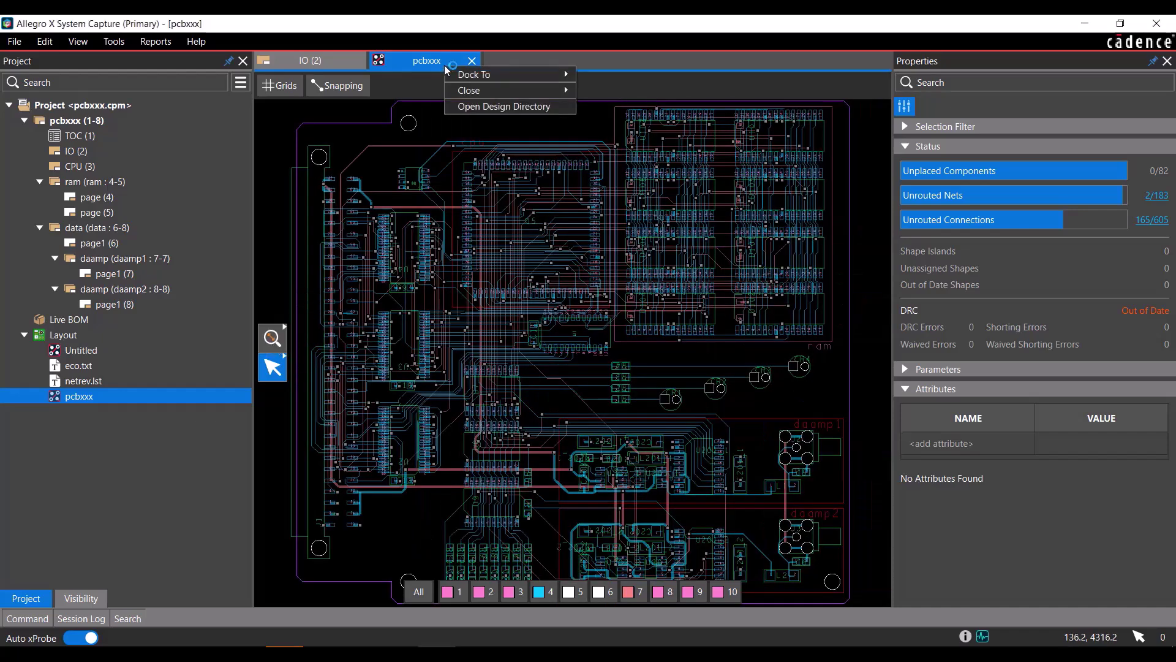
pyautogui.moveTo(481, 75)
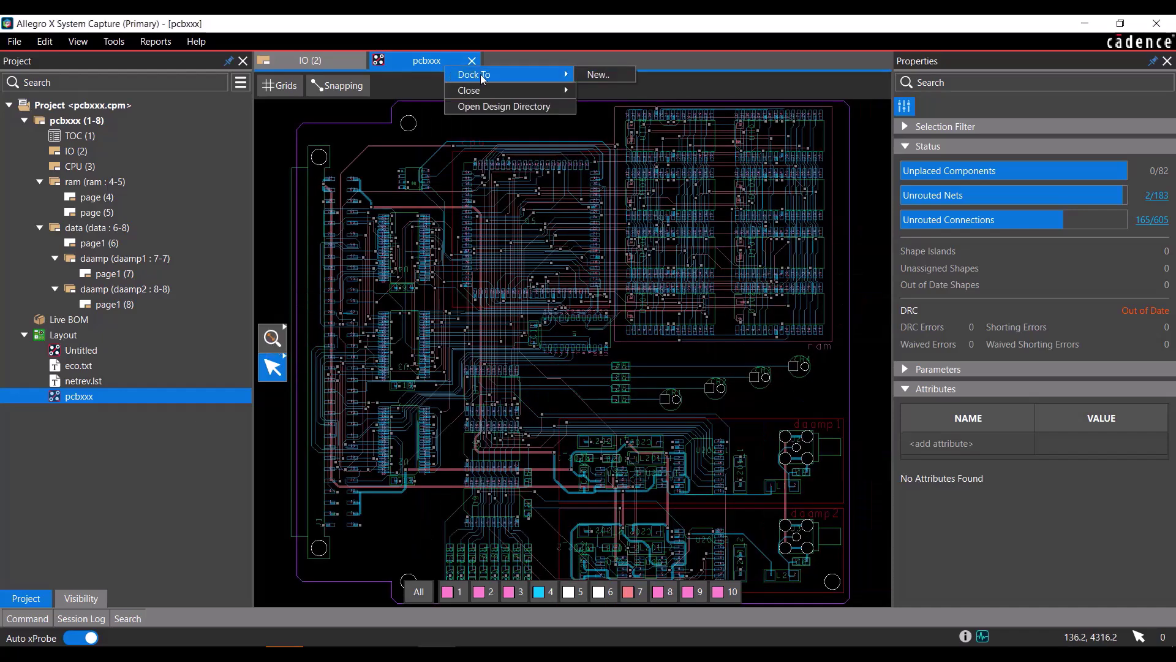
pyautogui.click(618, 76)
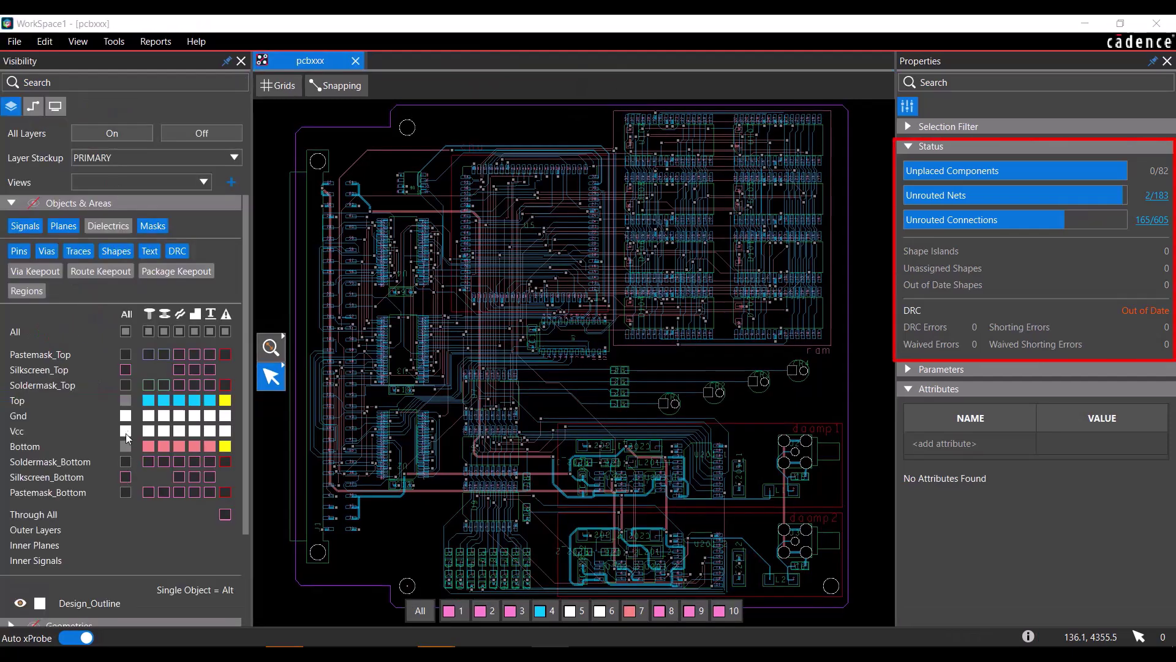
pyautogui.click(55, 107)
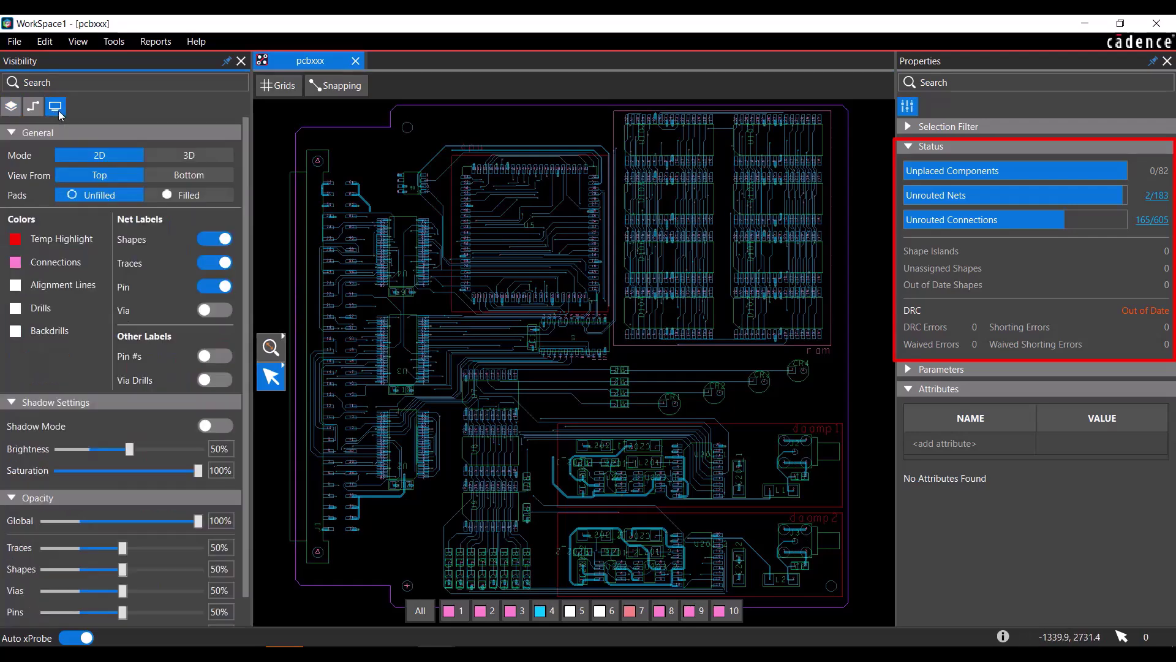
pyautogui.click(189, 195)
# - Cross-probe components CR1 and U7 between the pcbxxx board and the CPU schematic page
pyautogui.click(670, 403)
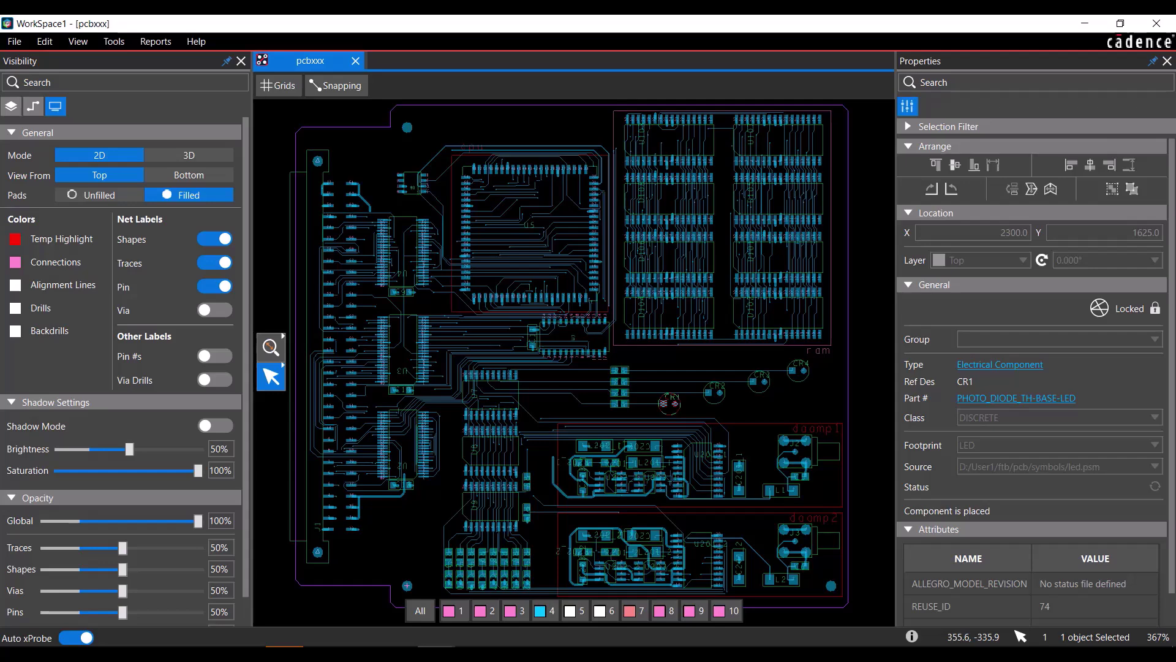
pyautogui.click(352, 588)
pyautogui.scroll(-5, 466, 362)
pyautogui.click(454, 365)
pyautogui.scroll(-3, 454, 365)
pyautogui.click(401, 481)
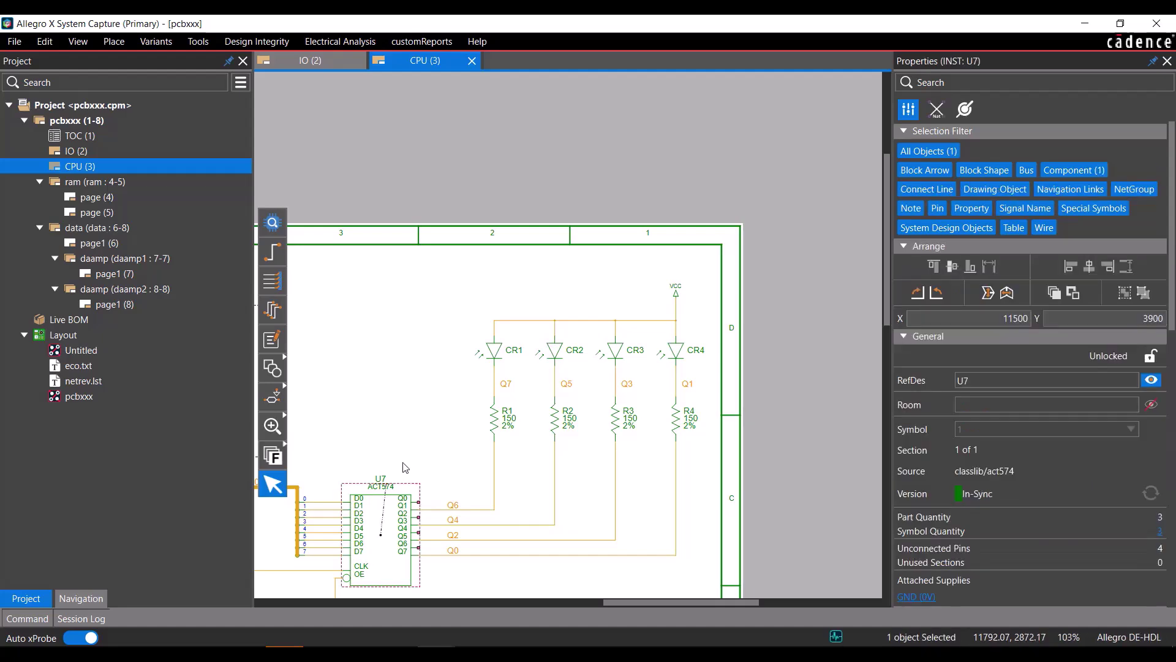
# - Check the cross-probed U7 on the board layout and close the board's workspace window
pyautogui.hotkey('alt', 'Tab')
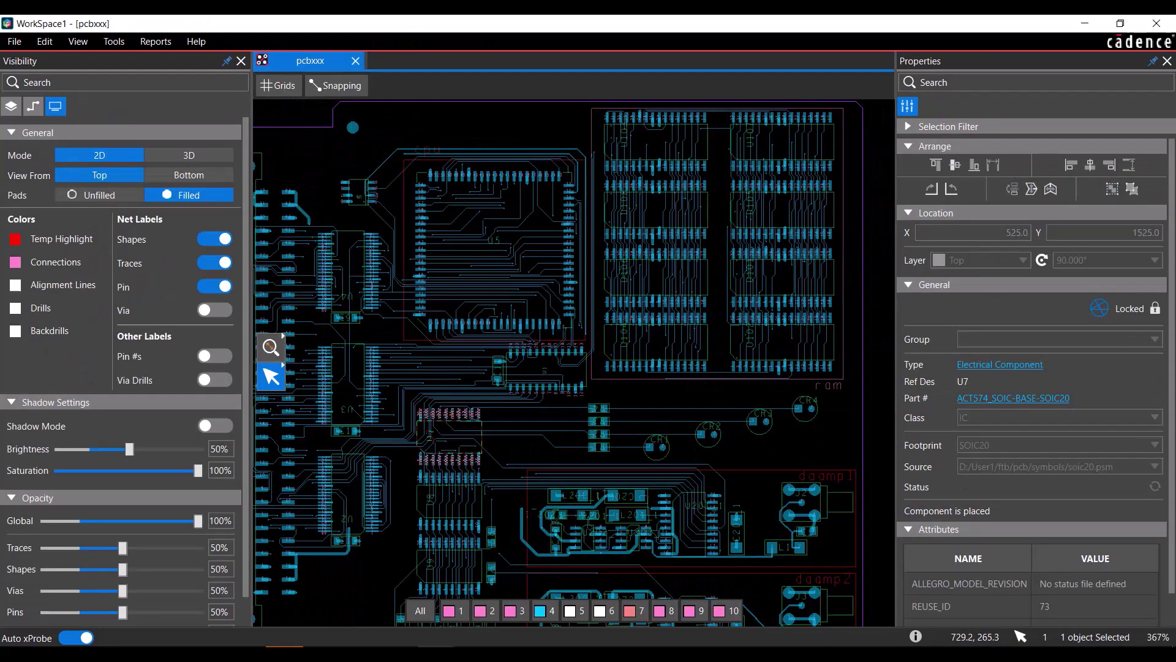
pyautogui.click(270, 351)
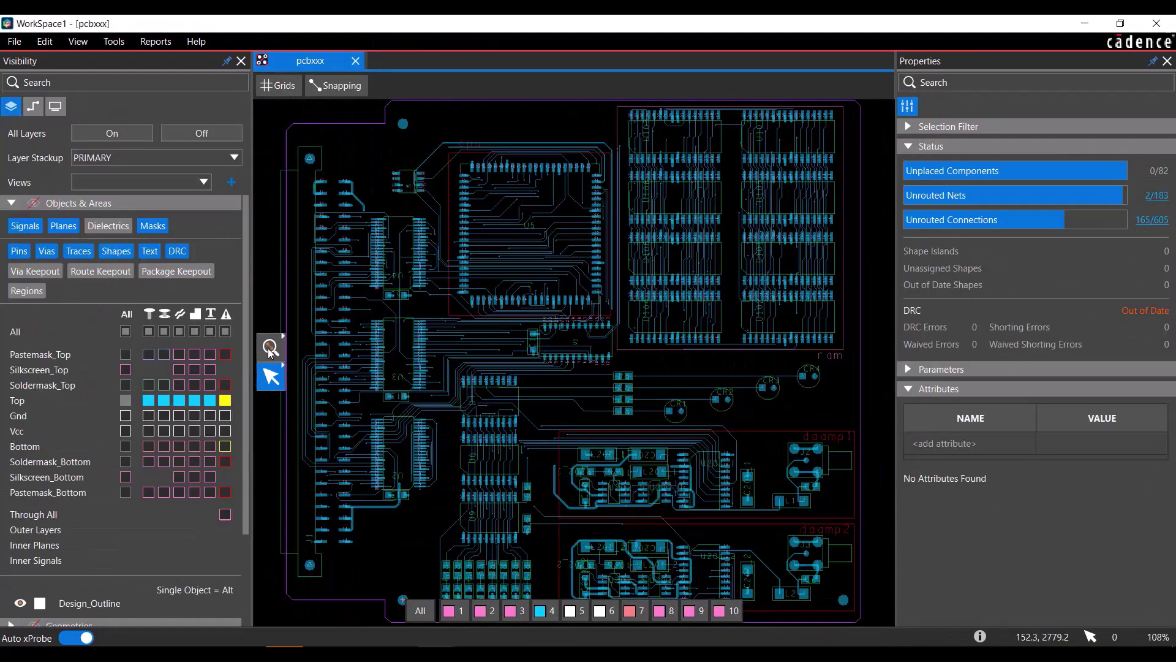
pyautogui.click(1157, 25)
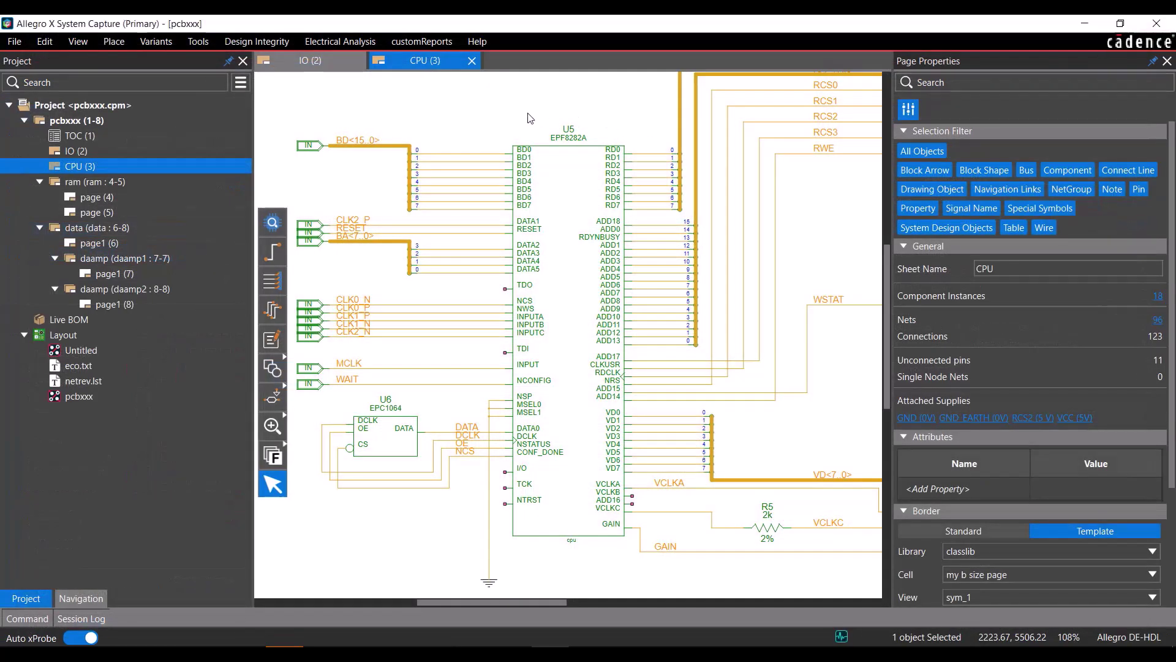
# - Export the schematic's netlist and acknowledge the export notification
pyautogui.click(15, 41)
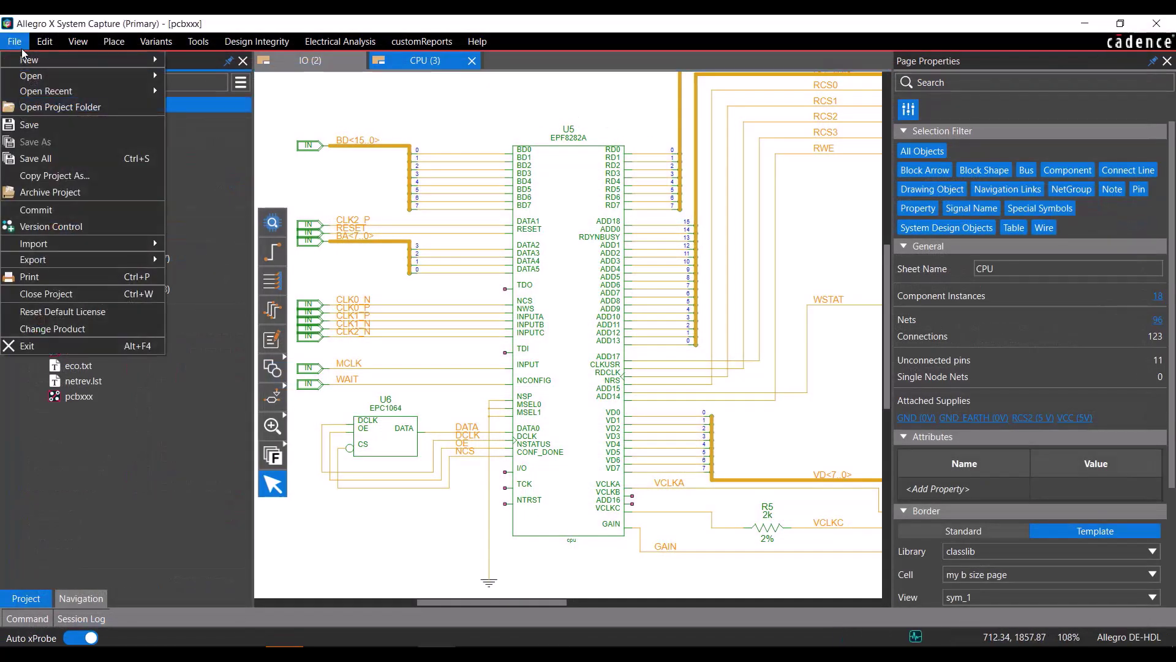
pyautogui.moveTo(66, 259)
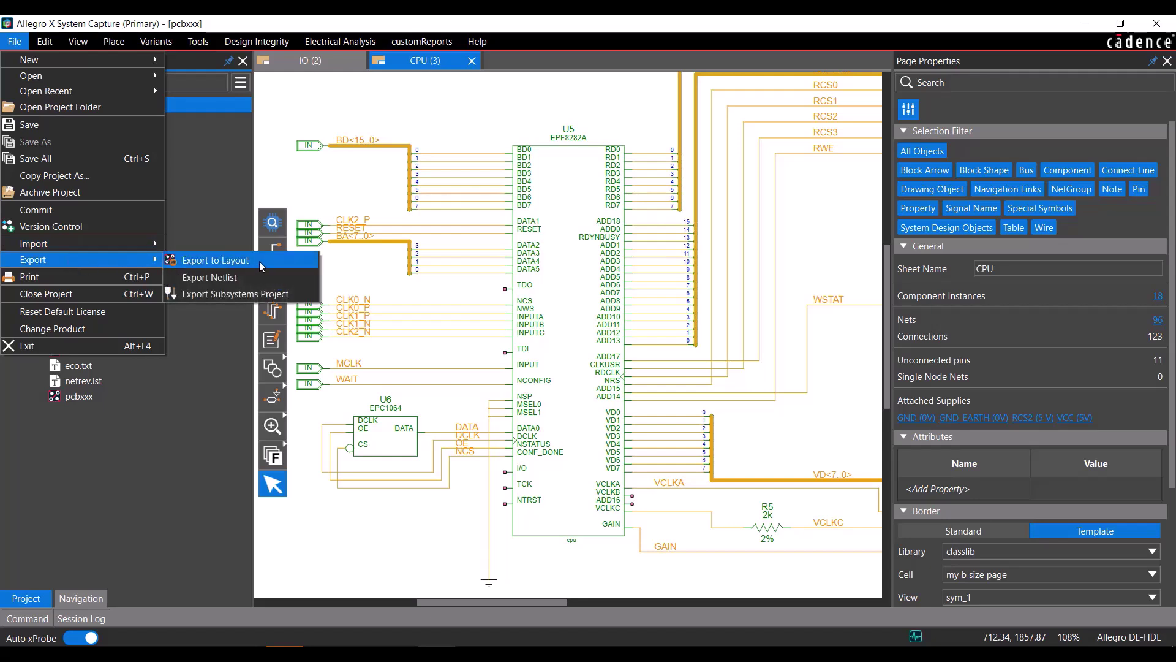
pyautogui.click(265, 277)
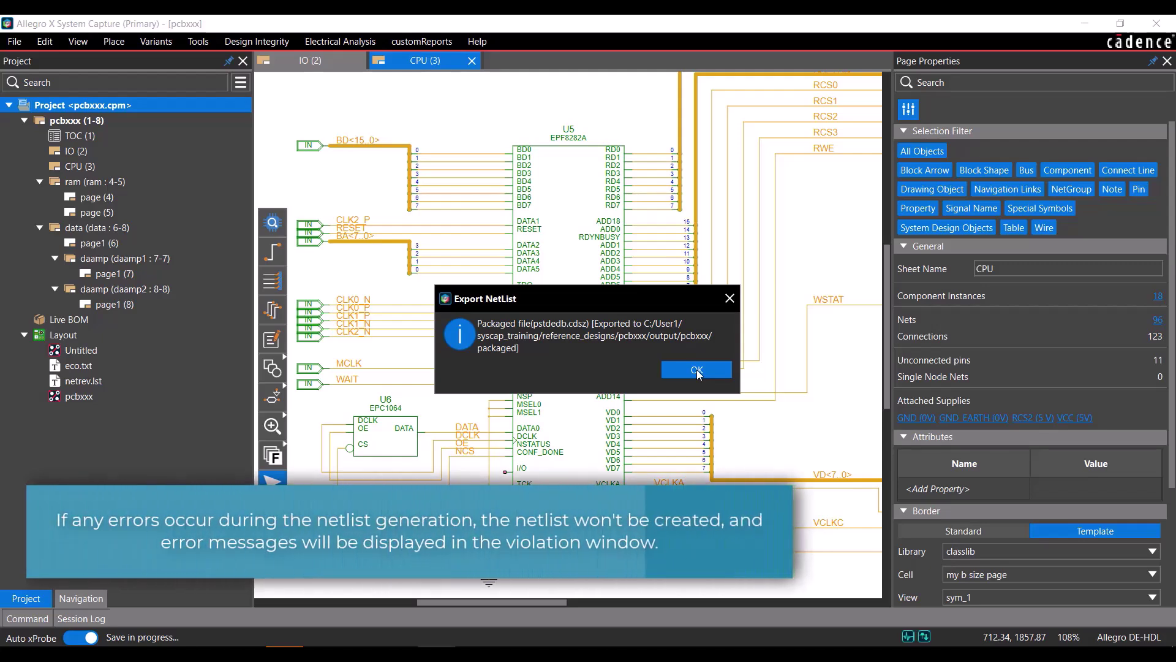
pyautogui.click(697, 369)
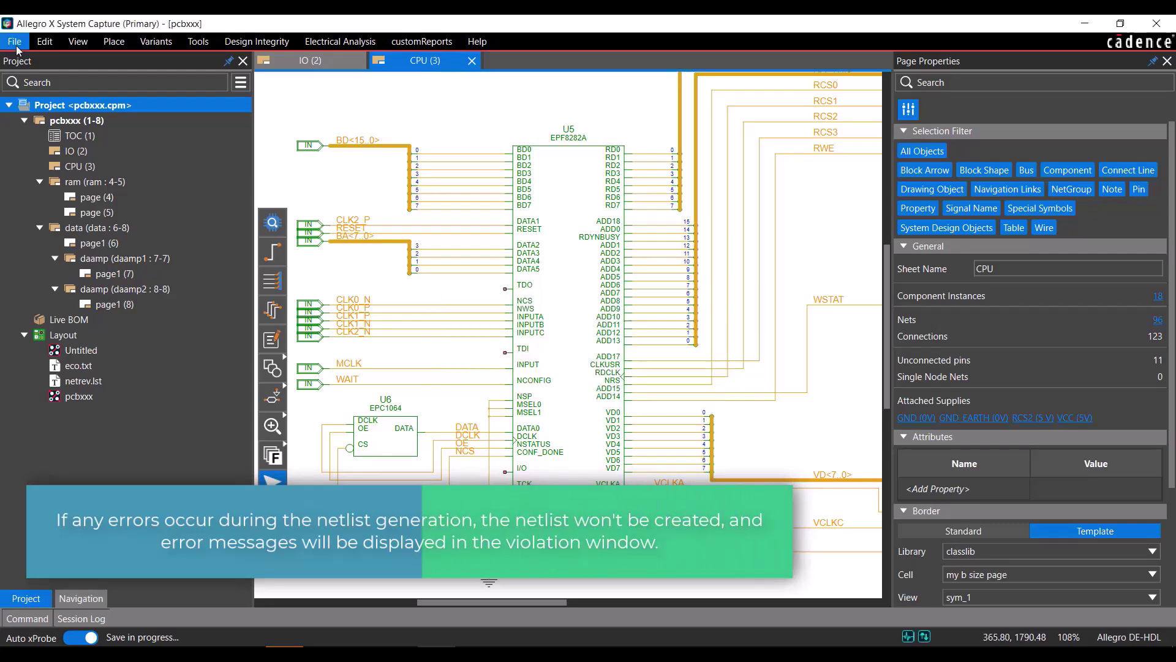
# - Open physnetlistgen.log in the project's output/pcbxxx/packaged folder, review the netlist generation summary, and close the log and folder
pyautogui.click(14, 41)
pyautogui.click(59, 111)
pyautogui.doubleClick(306, 201)
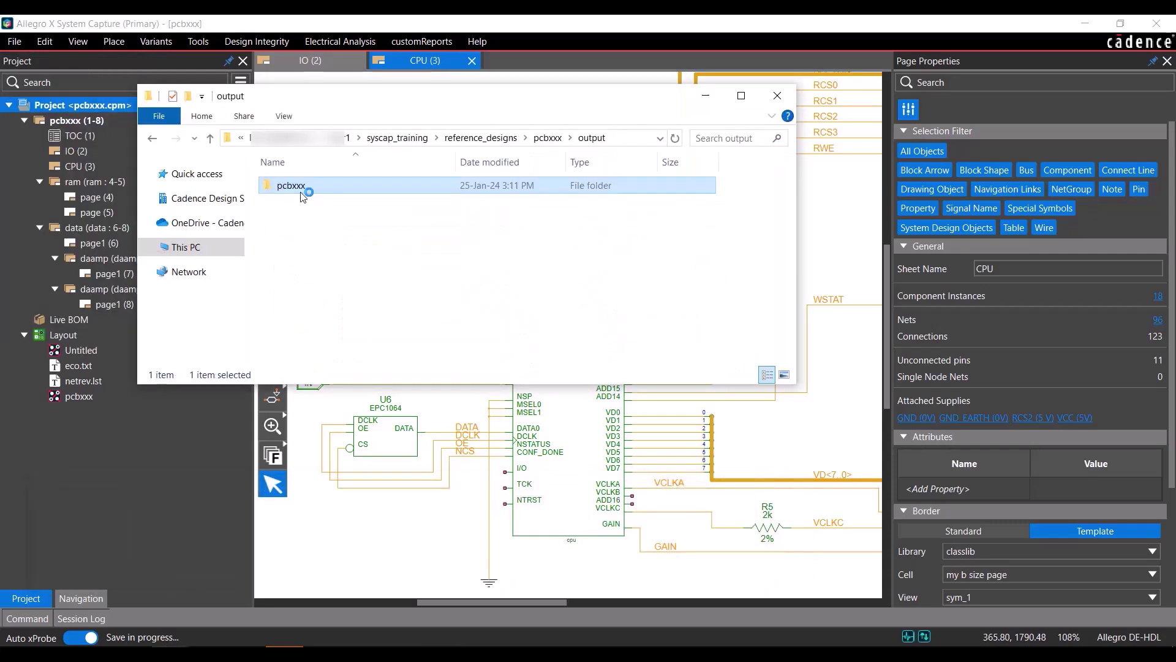
pyautogui.doubleClick(307, 187)
pyautogui.doubleClick(336, 219)
pyautogui.doubleClick(331, 204)
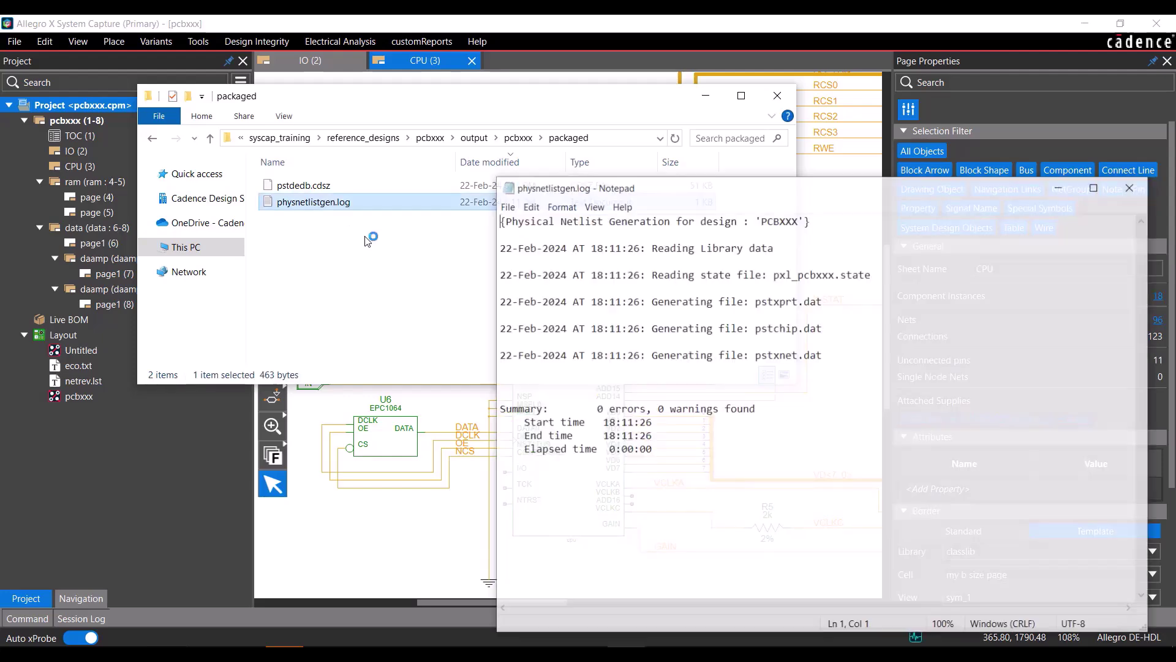
pyautogui.moveTo(748, 196); pyautogui.dragTo(655, 160)
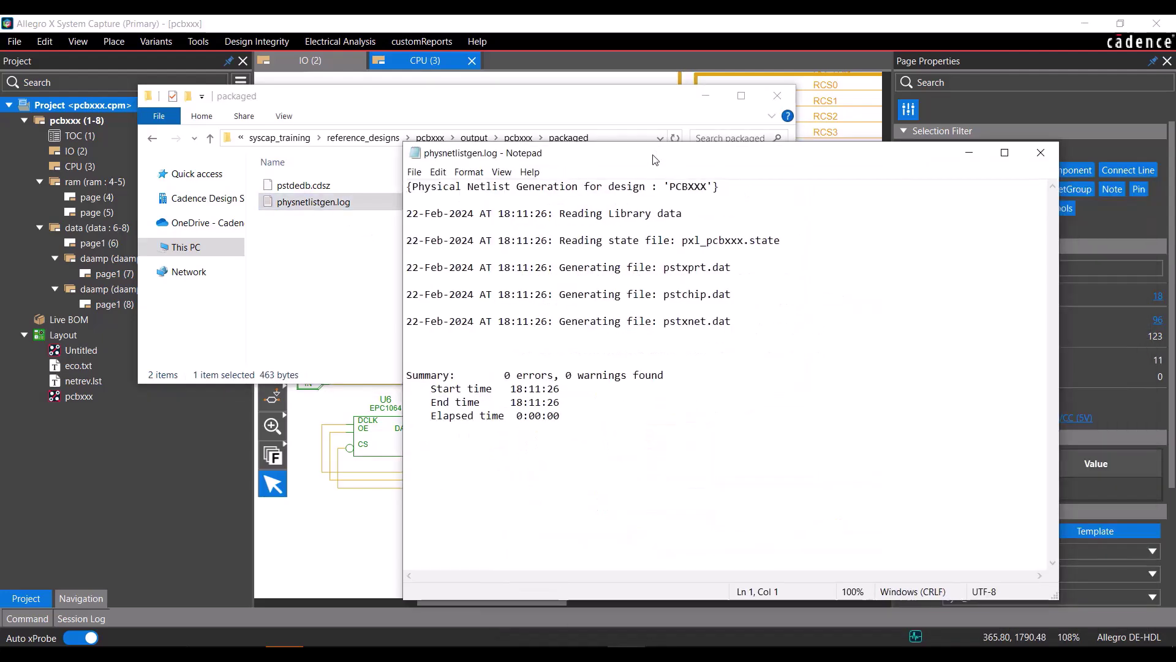
pyautogui.click(1041, 153)
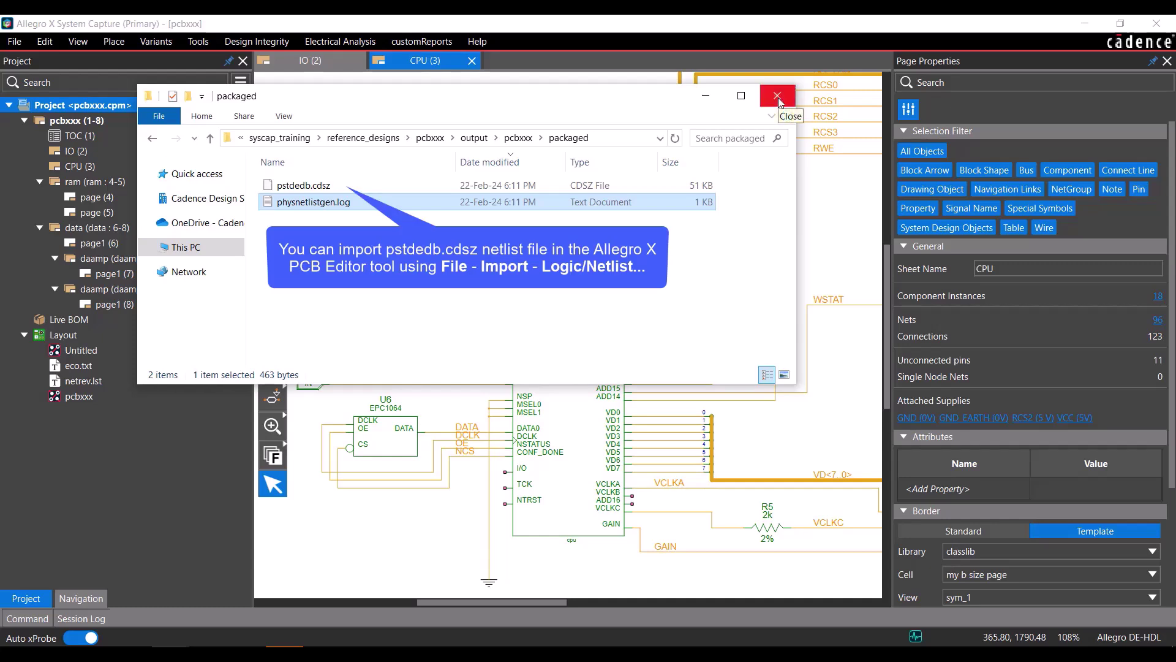
pyautogui.click(778, 98)
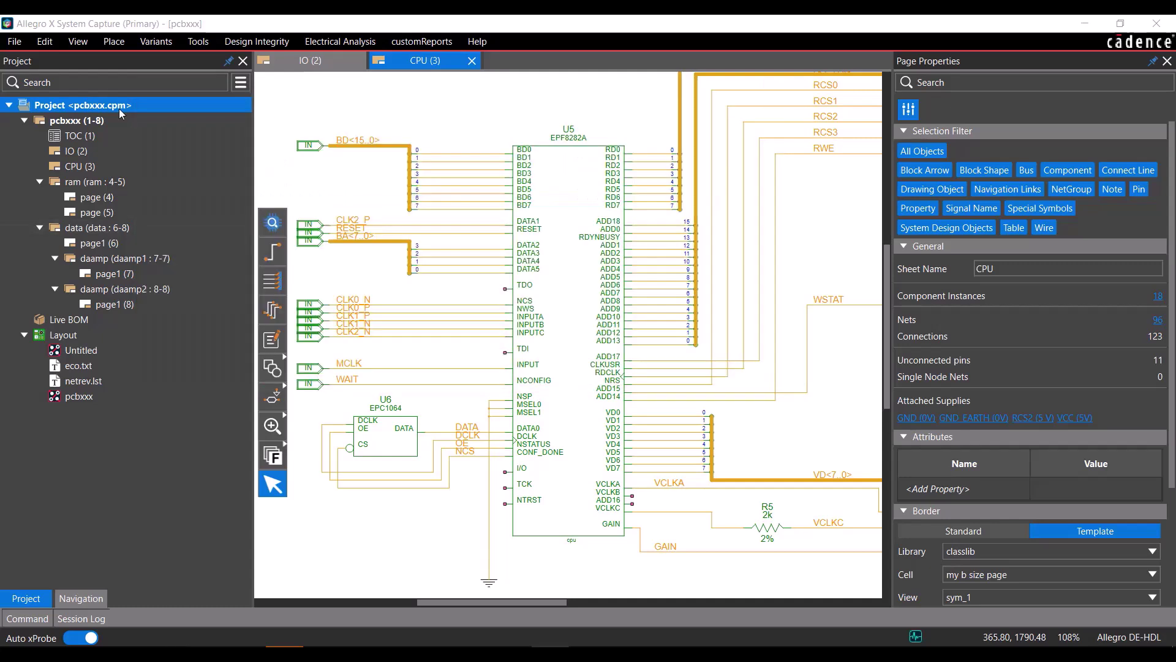
# - Start an Export to Layout for PCB Editor and choose Untitled.brd from the physical folder as the input layout file
pyautogui.click(15, 43)
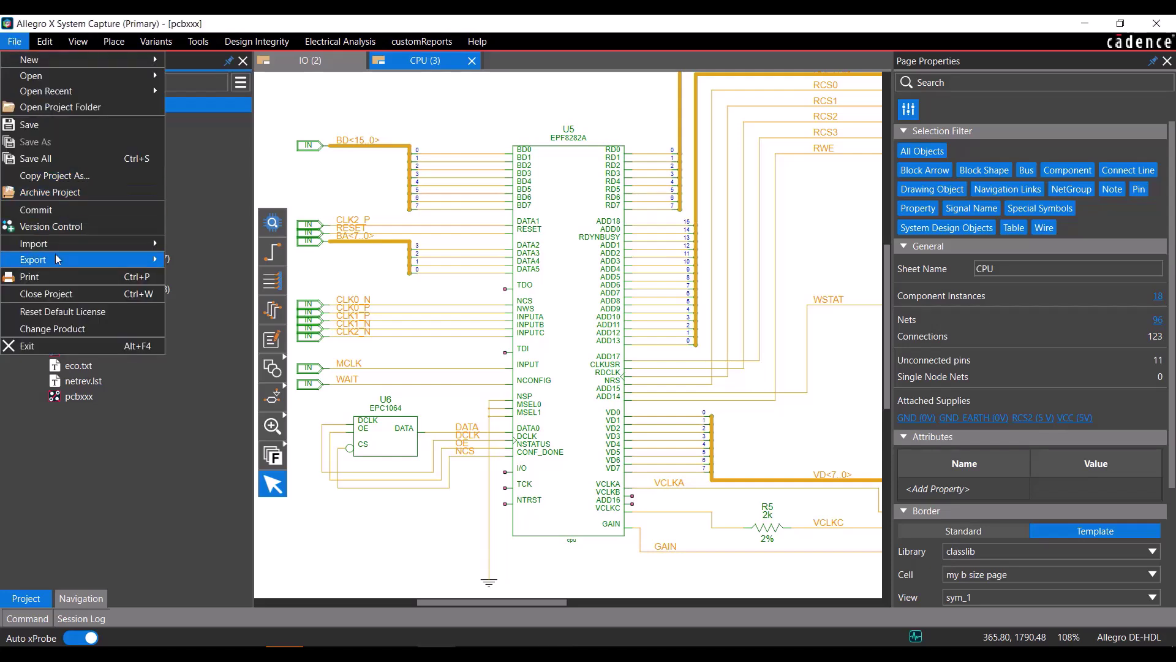
pyautogui.moveTo(59, 258)
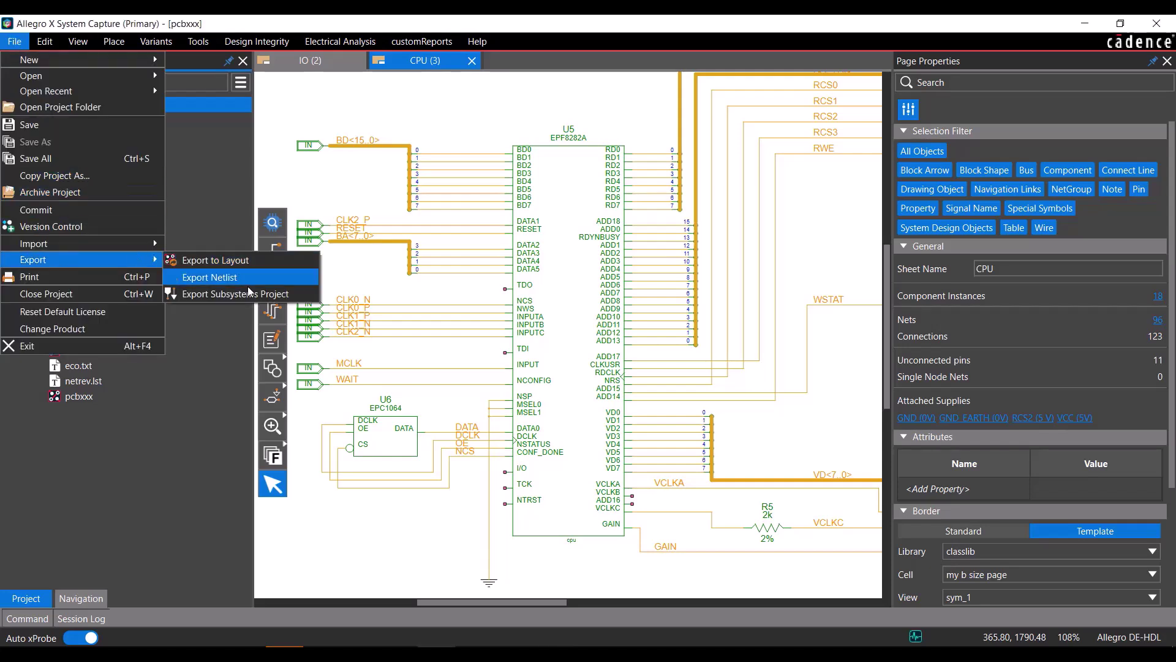
pyautogui.click(262, 262)
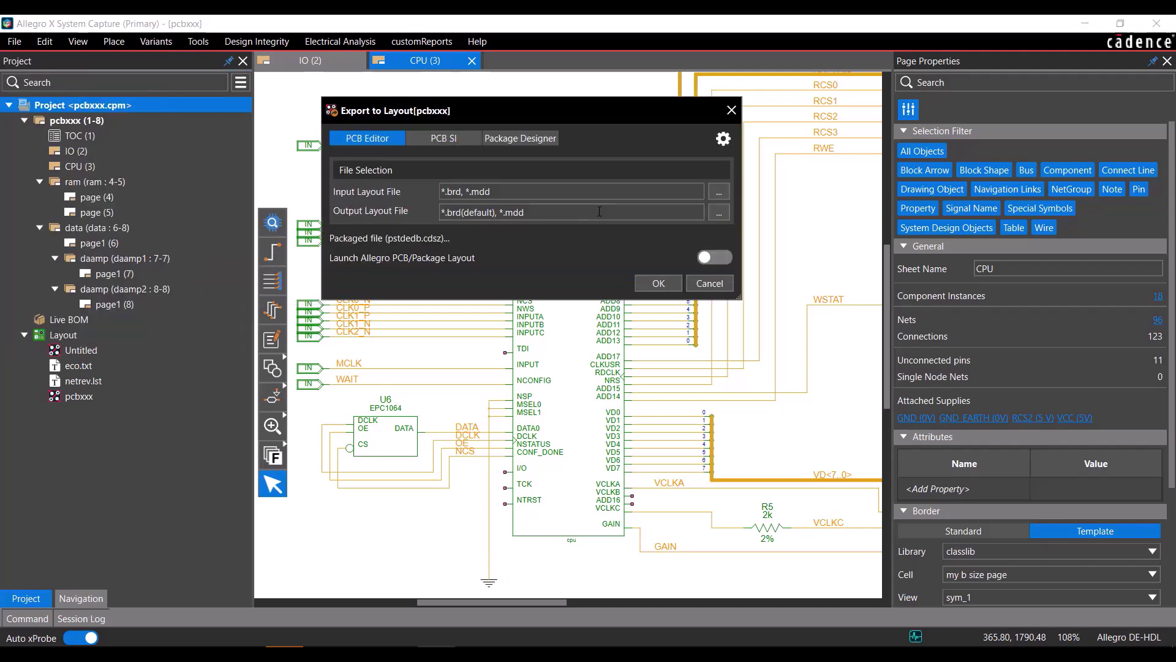
pyautogui.click(717, 194)
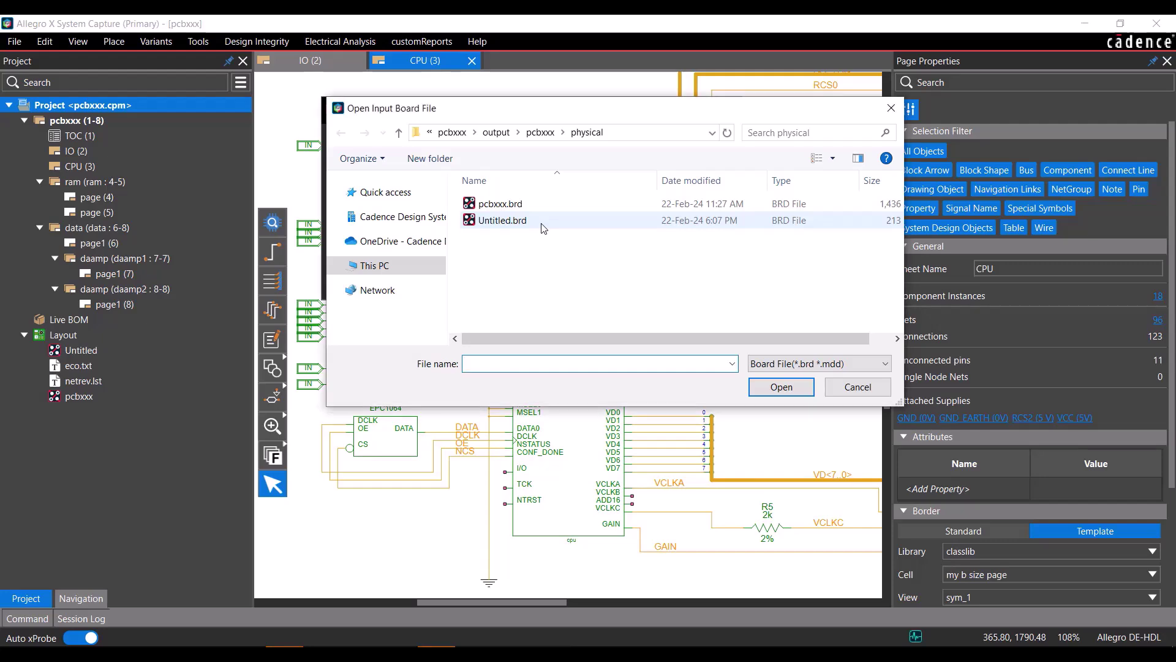
pyautogui.doubleClick(542, 224)
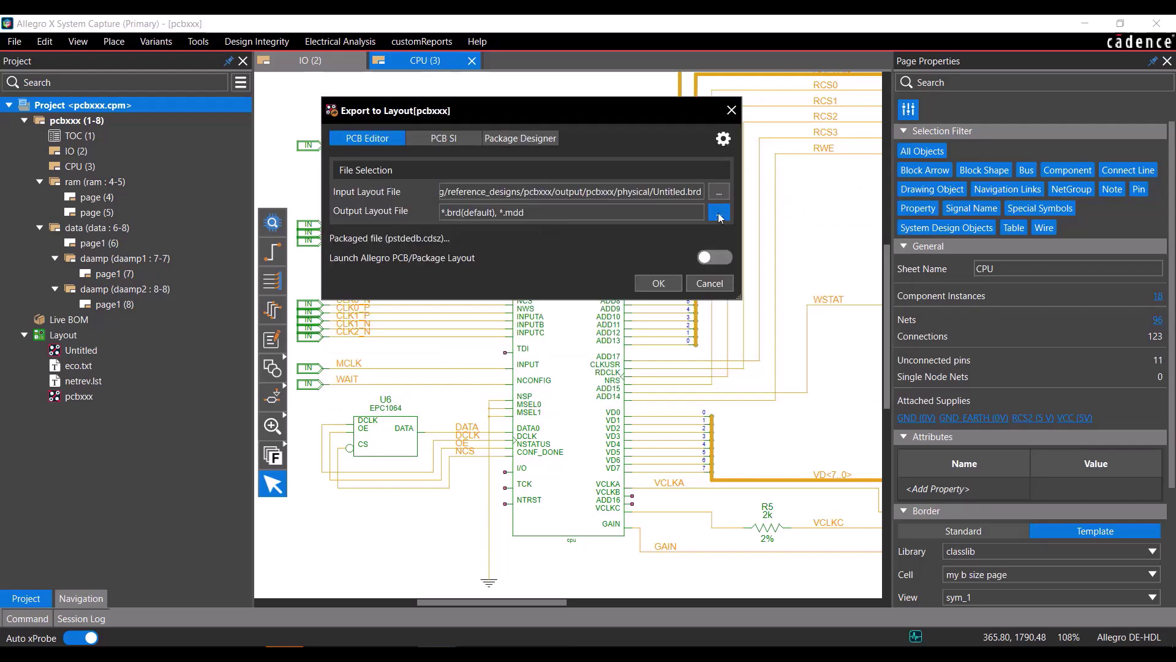
# - Choose Untitled.brd in the physical folder as the output layout file and confirm overwriting it
pyautogui.click(719, 213)
pyautogui.doubleClick(527, 222)
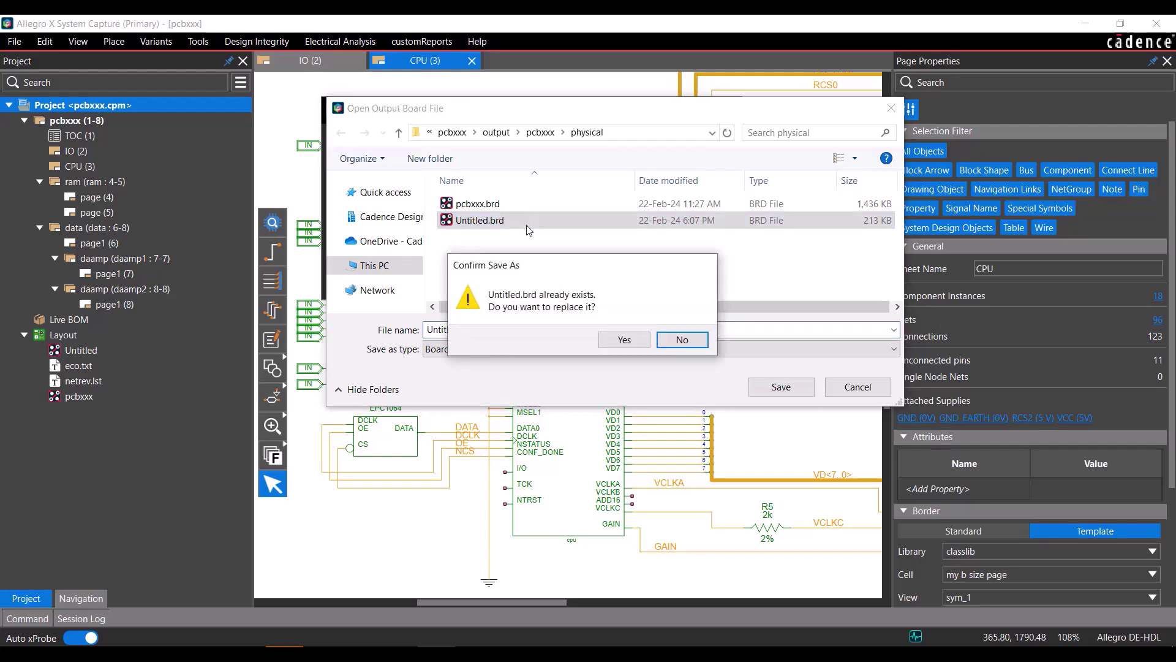
pyautogui.click(624, 338)
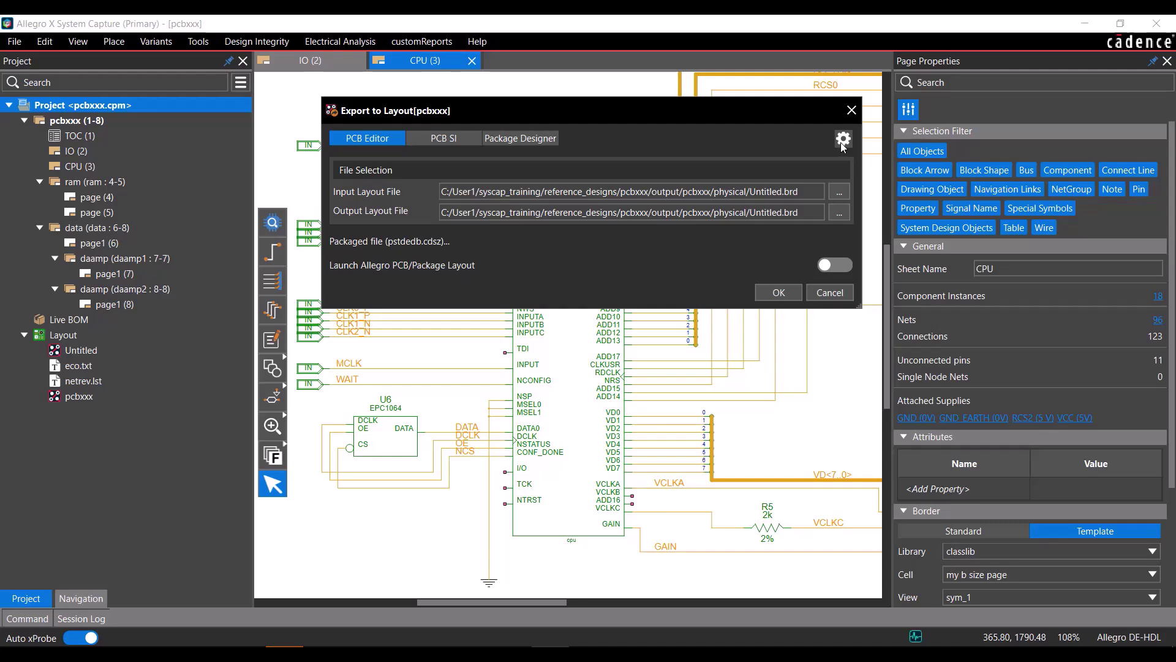
# - Show the advanced export options, enable launching Allegro PCB/Package Layout, run the export, and acknowledge its notification
pyautogui.click(843, 144)
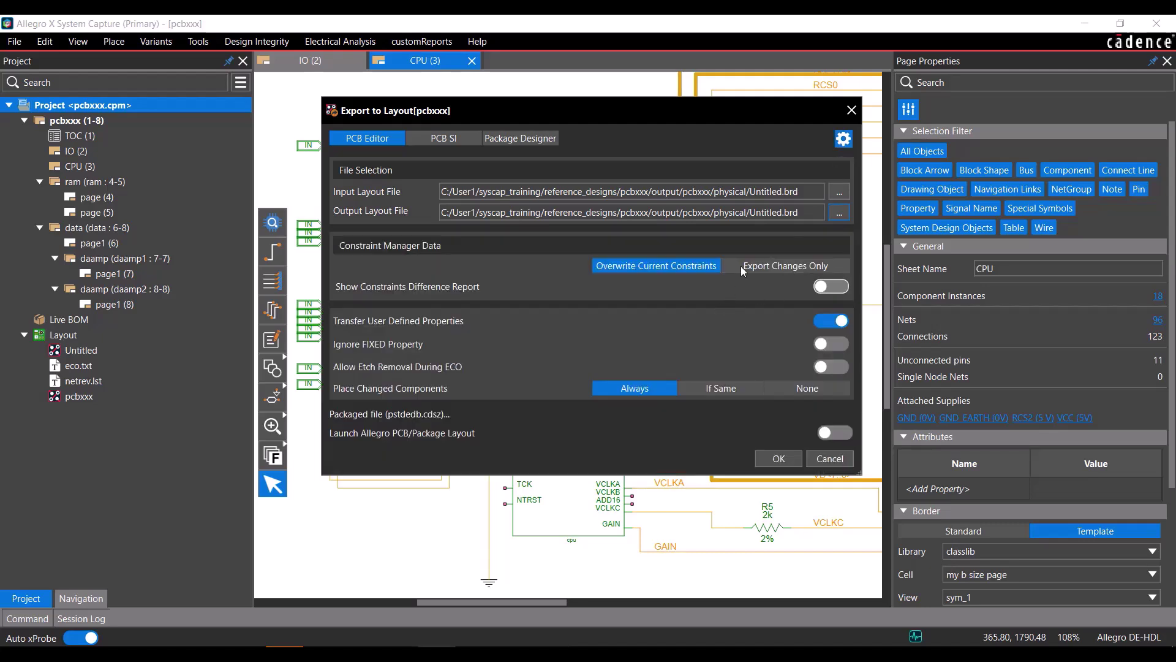
pyautogui.click(834, 433)
pyautogui.click(778, 459)
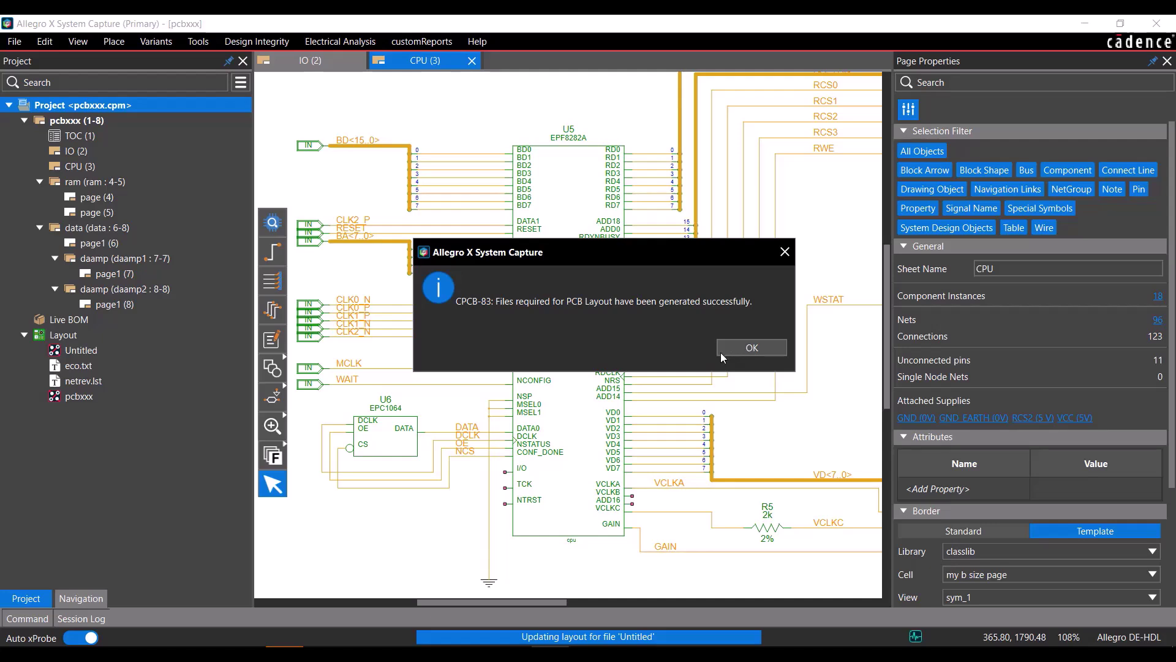
pyautogui.click(760, 350)
# - Include legacy products in the product choices and open the board with Allegro PCB Designer
pyautogui.click(750, 421)
pyautogui.click(766, 205)
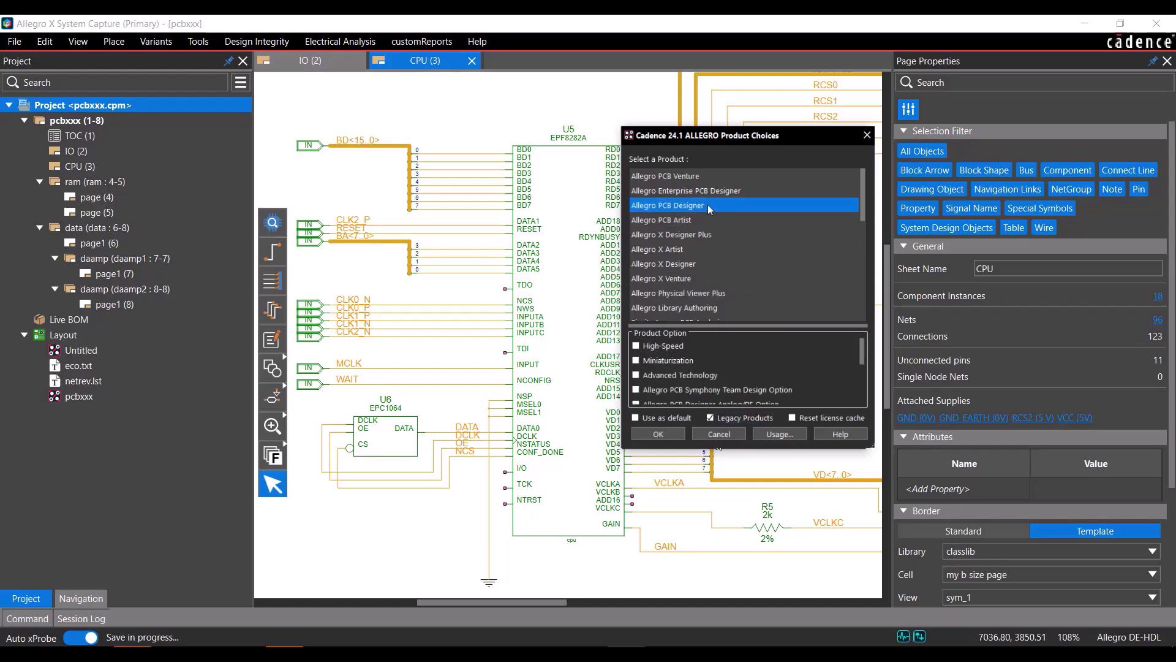
pyautogui.click(658, 433)
# - Review the Untitled board's design status for unplaced symbols and unrouted nets, and close the report
pyautogui.click(126, 41)
pyautogui.click(146, 87)
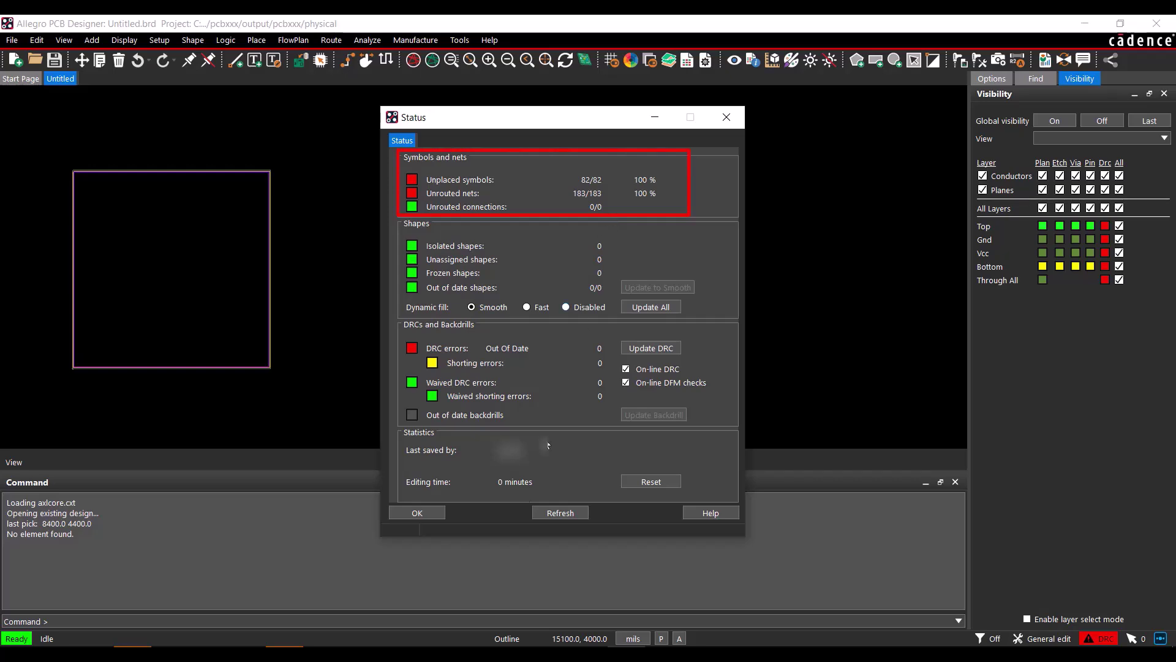
pyautogui.click(423, 513)
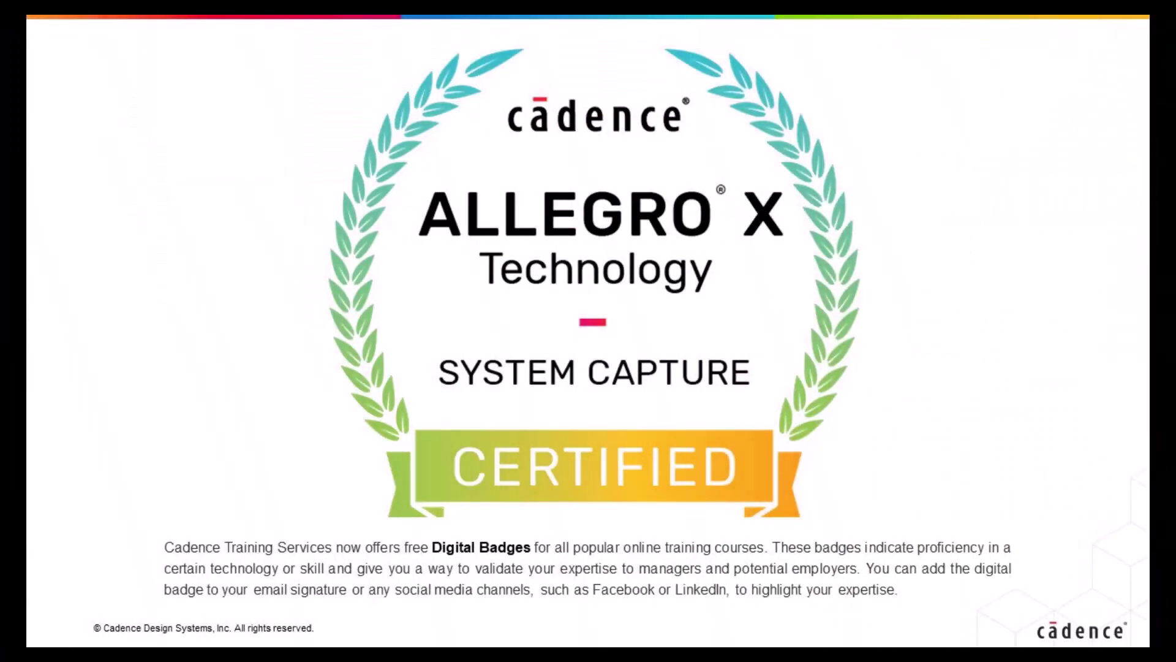